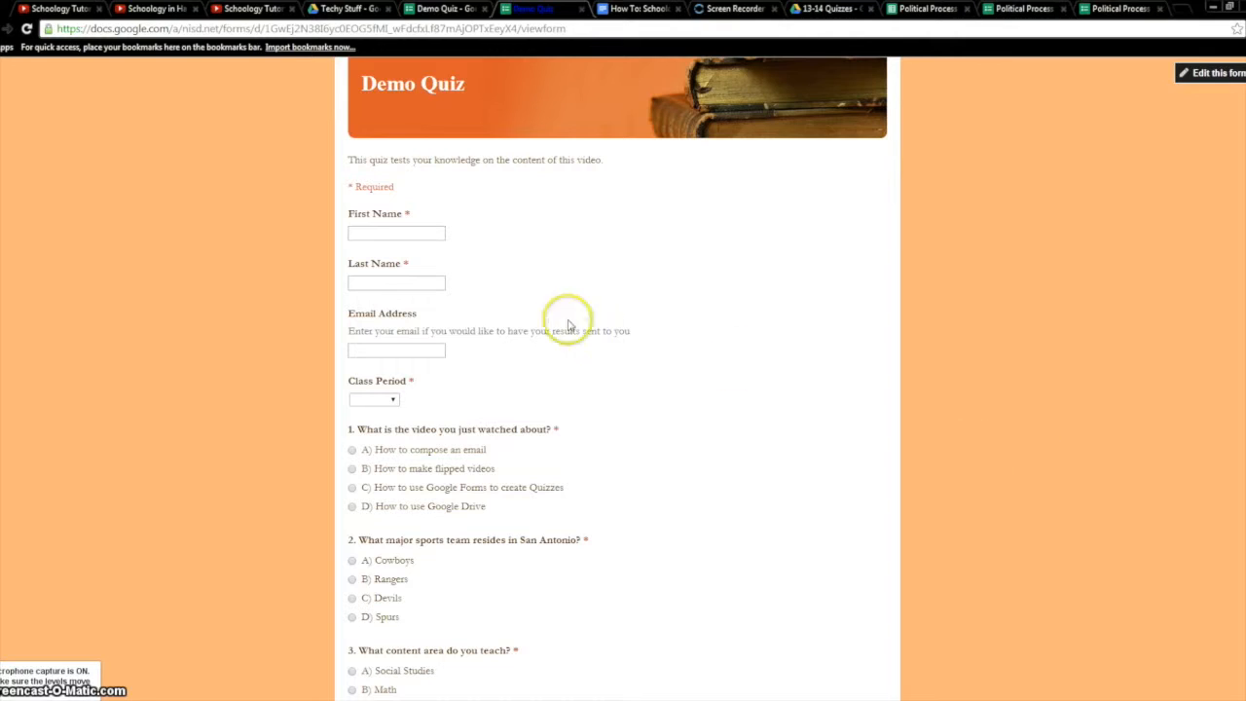
# Submit the answer-key Demo Quiz response as 'Answer' 'Key', with your email and class period 1st
pyautogui.click(424, 231)
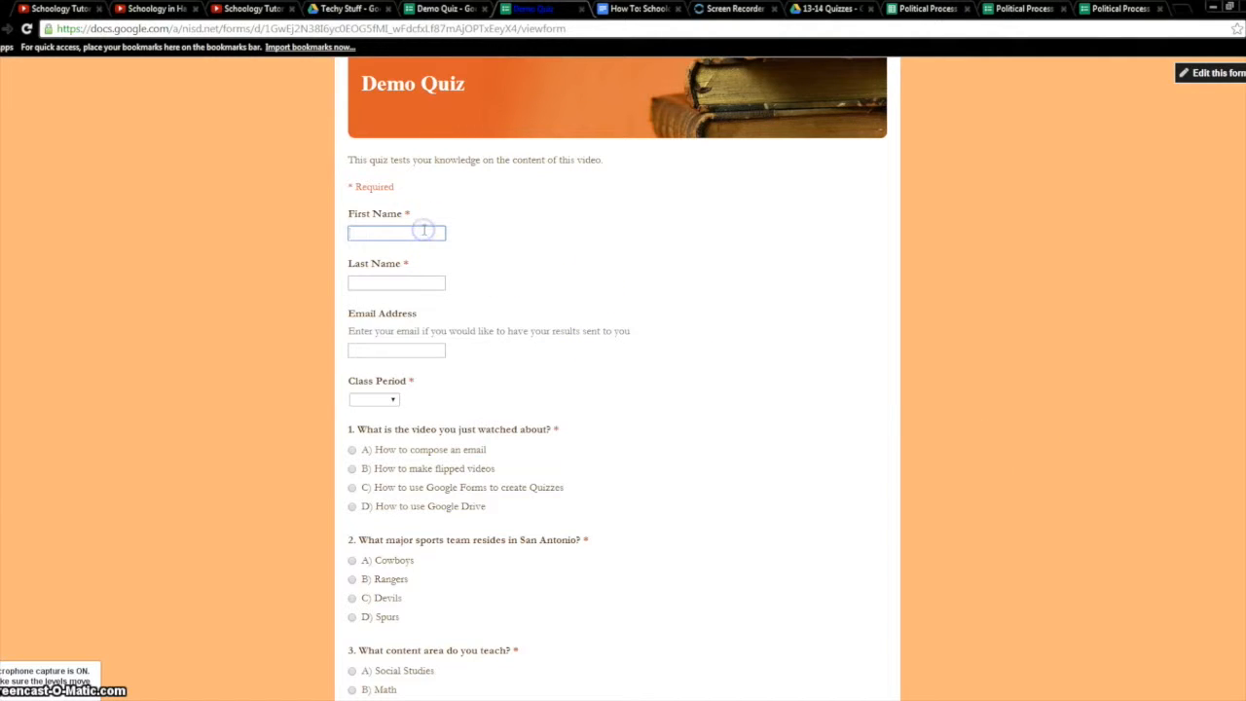
pyautogui.write('Answer')
pyautogui.press('Tab')
pyautogui.press('Tab')
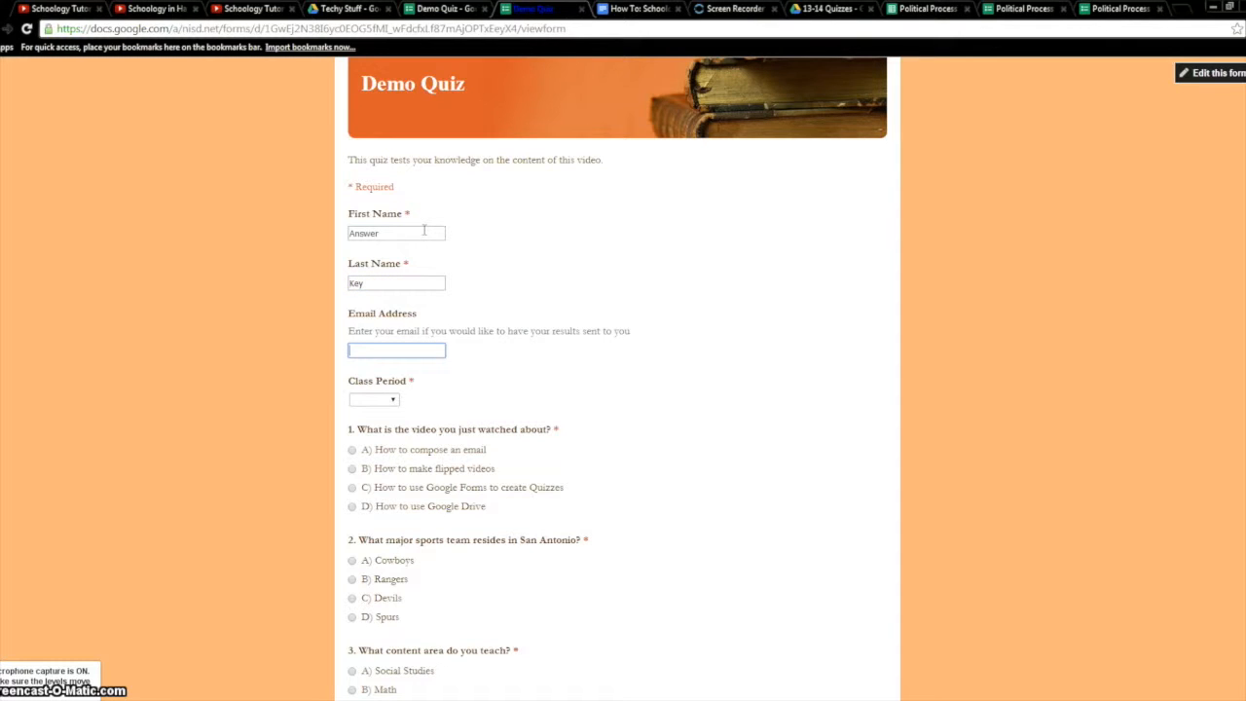
pyautogui.click(390, 400)
pyautogui.click(384, 424)
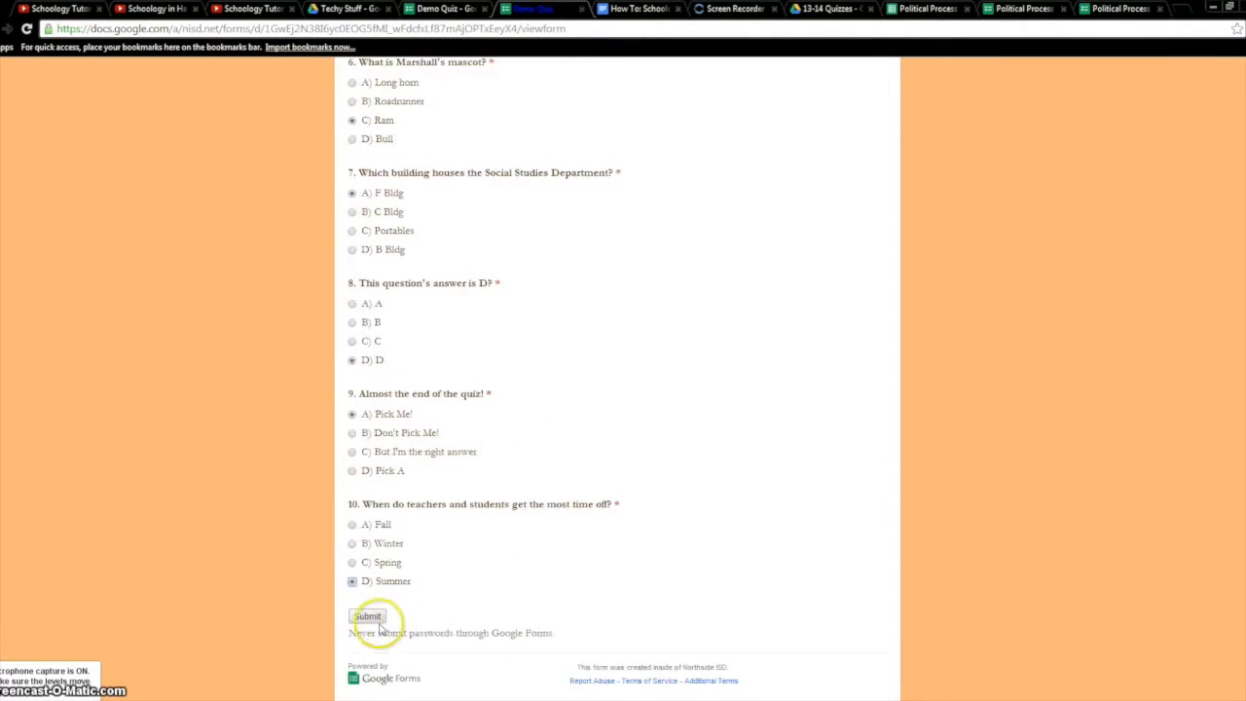
pyautogui.click(370, 617)
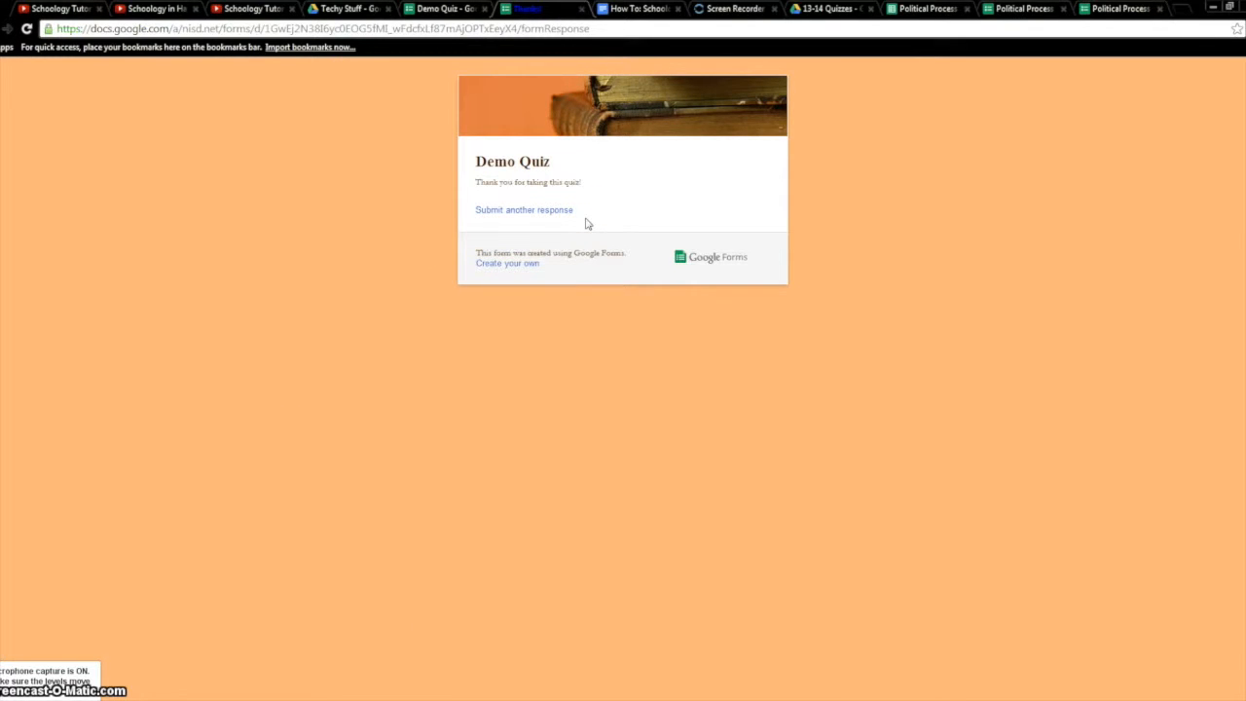
pyautogui.click(463, 11)
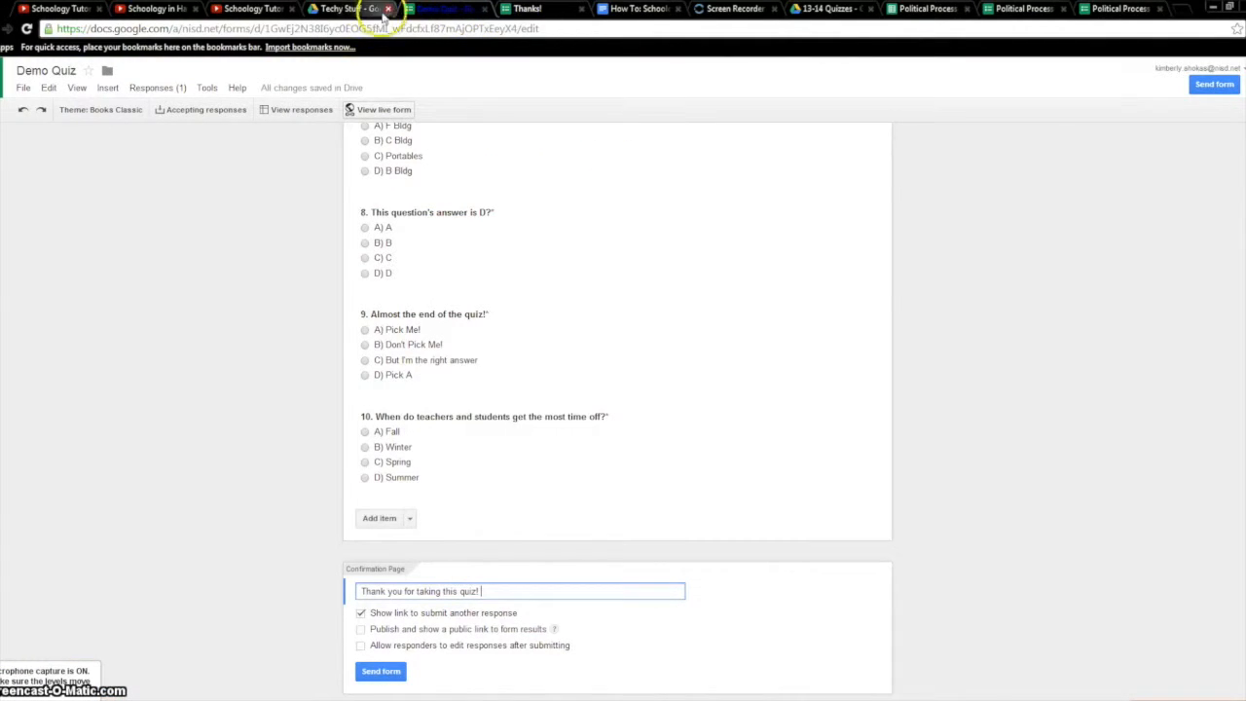
# Open the Demo Quiz (Responses) spreadsheet from the Techy Stuff Drive folder
pyautogui.hotkey('ctrl', 'shift', 'Tab')
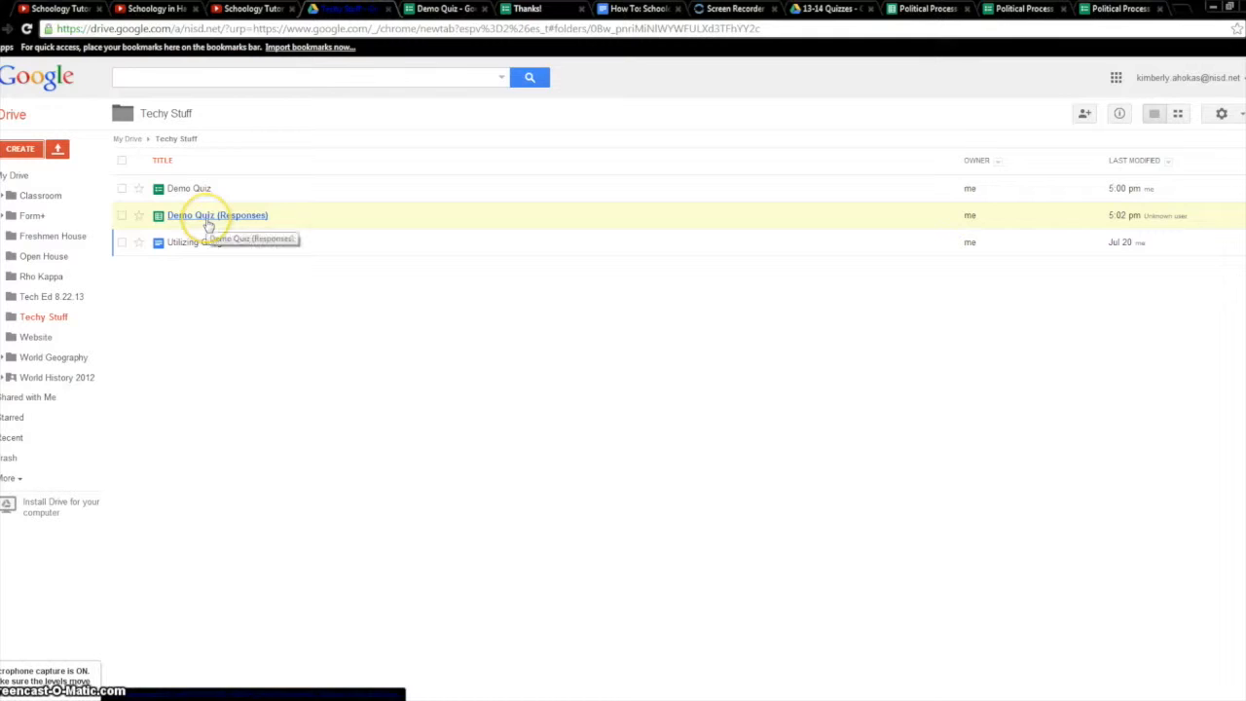
pyautogui.click(208, 223)
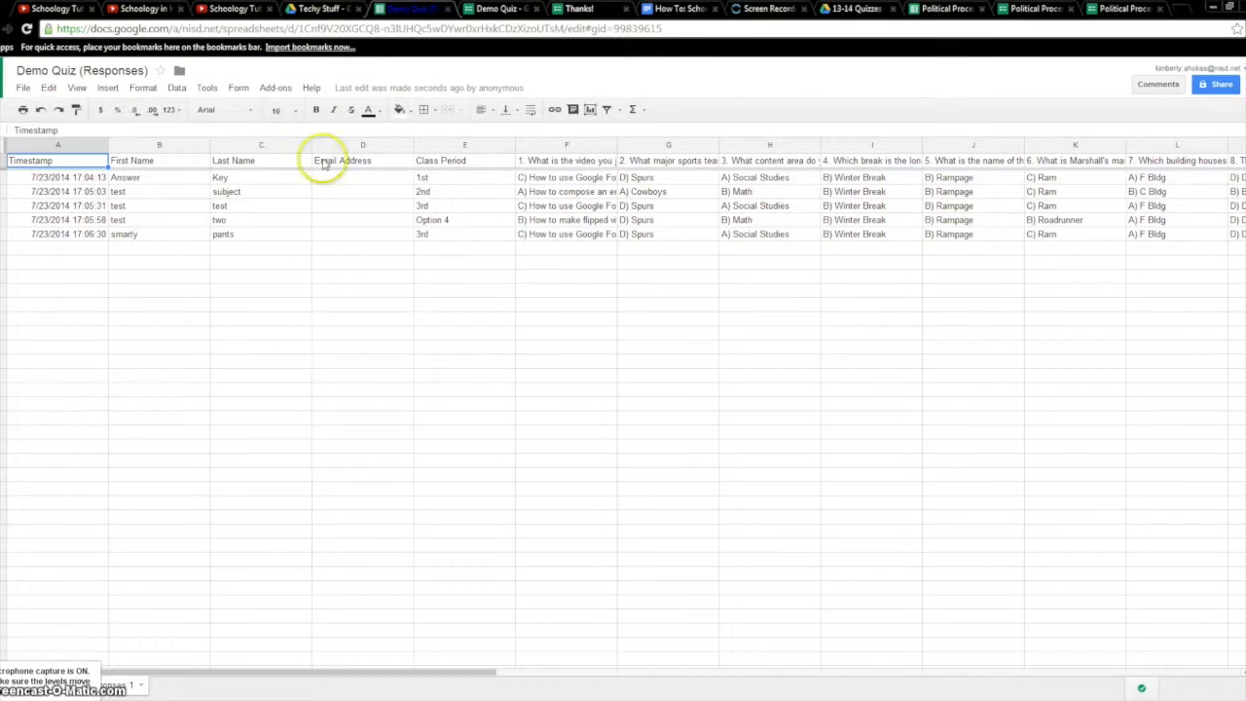
# Install the free Flubaroo add-on and accept its requested permissions
pyautogui.click(277, 89)
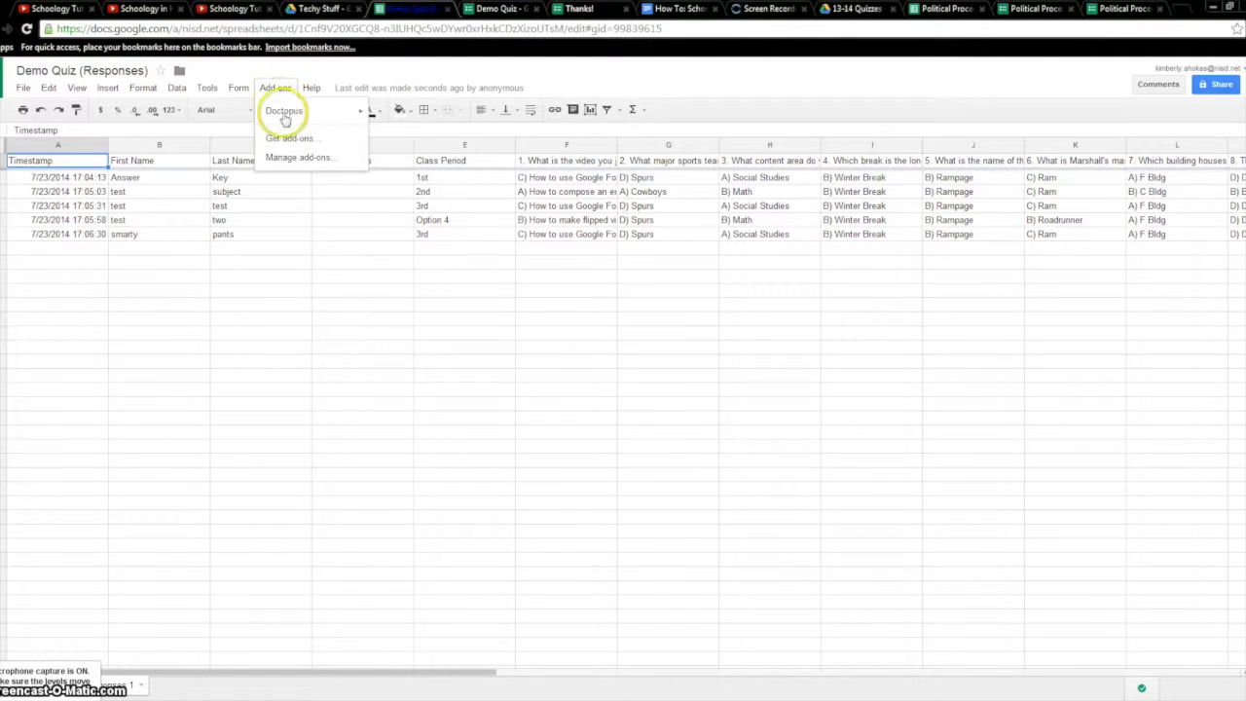
pyautogui.click(288, 137)
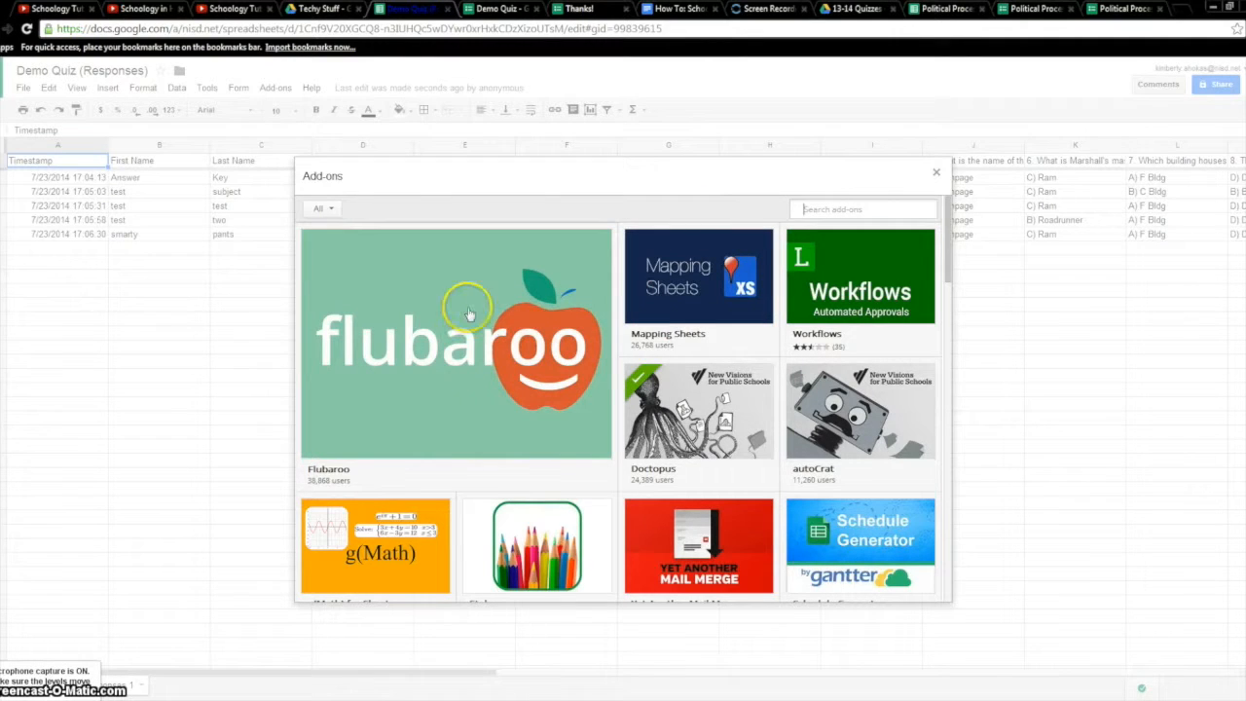
pyautogui.moveTo(383, 326)
pyautogui.click(587, 435)
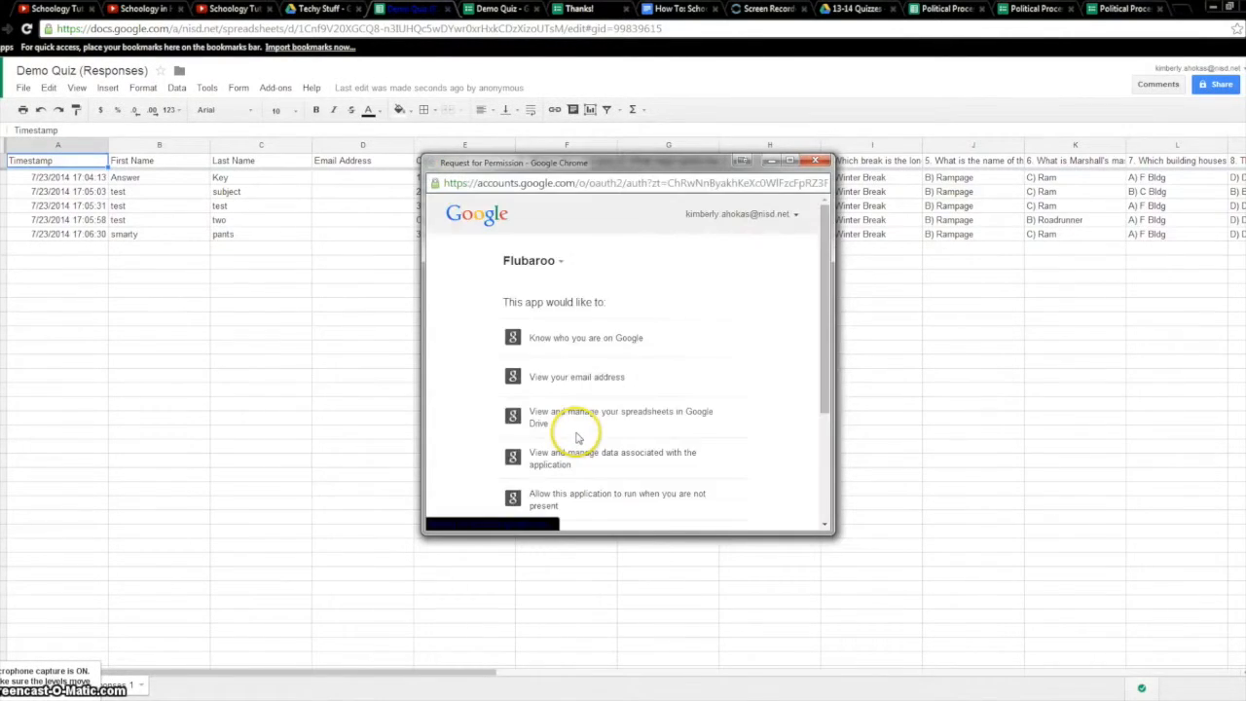
pyautogui.scroll(-3, 579, 433)
pyautogui.scroll(-2, 604, 374)
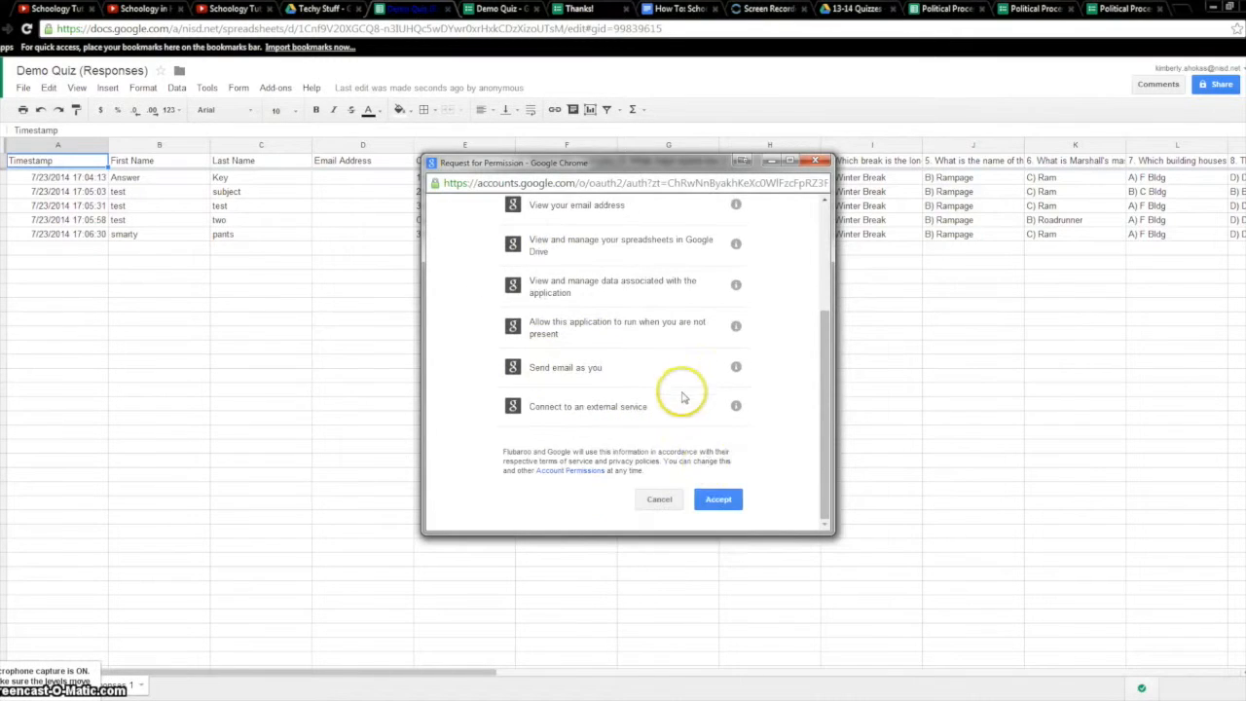
pyautogui.click(719, 499)
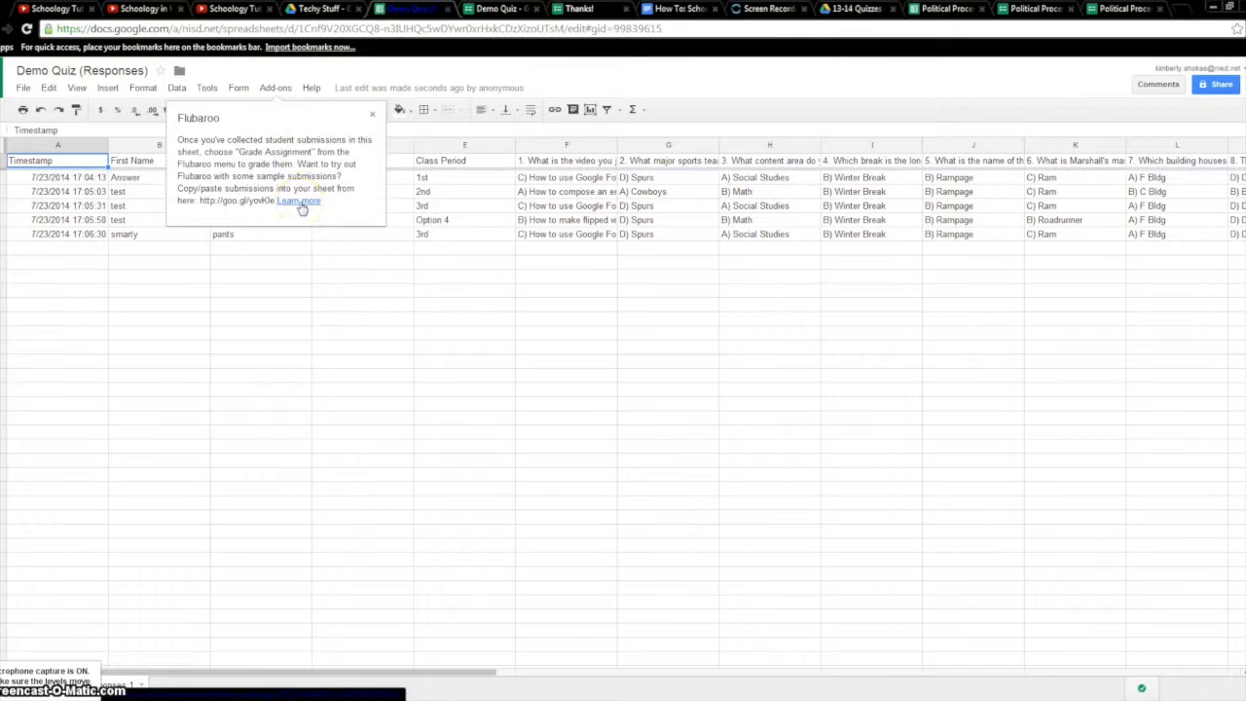
# Launch Flubaroo's Grade Assignment from the Add-ons menu
pyautogui.click(277, 88)
pyautogui.moveTo(286, 130)
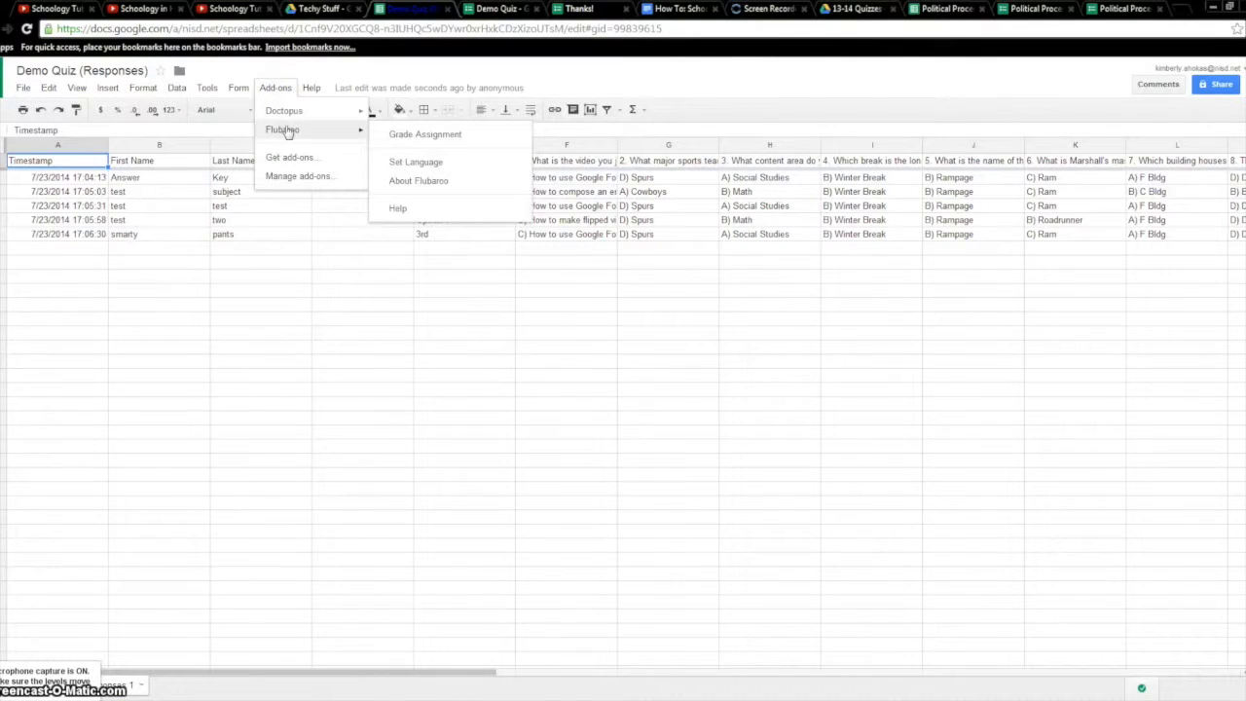
pyautogui.click(402, 142)
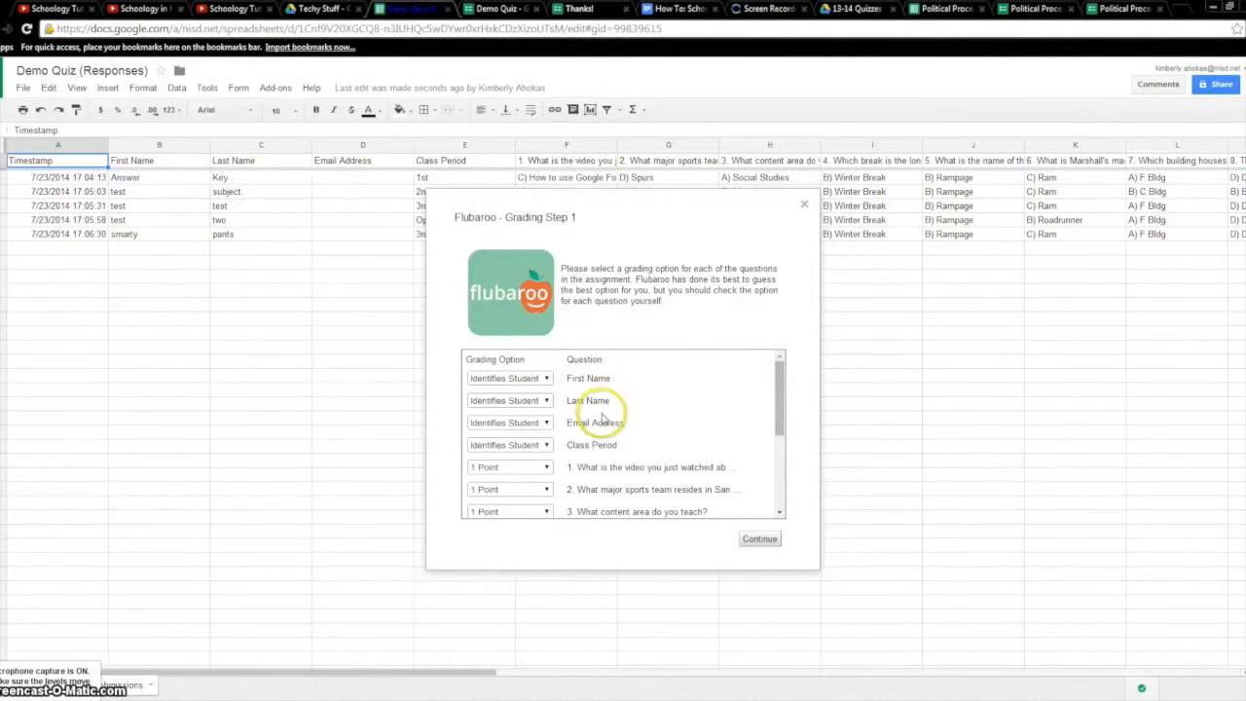
# Keep all ten questions, including question 10, at 1 point each and continue to answer-key selection
pyautogui.scroll(-1, 604, 425)
pyautogui.scroll(-2, 603, 425)
pyautogui.scroll(4, 597, 428)
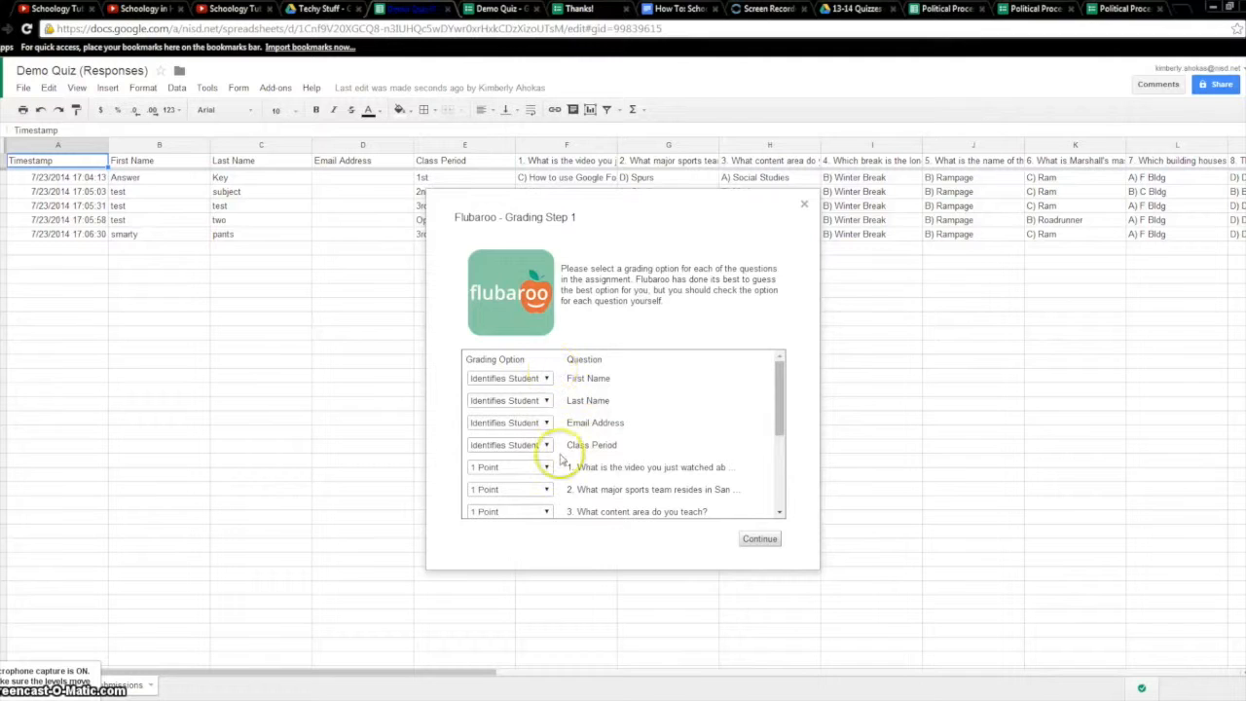
pyautogui.scroll(-1, 561, 461)
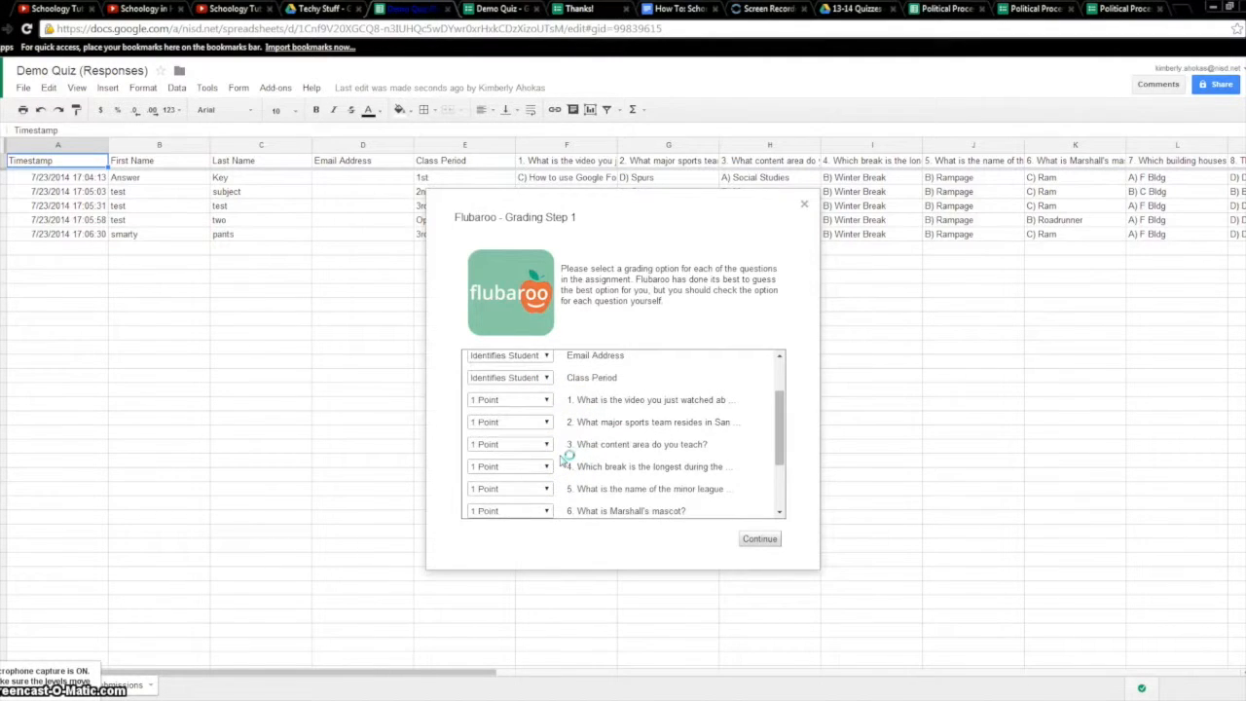
pyautogui.scroll(-1, 556, 401)
pyautogui.scroll(-1, 580, 450)
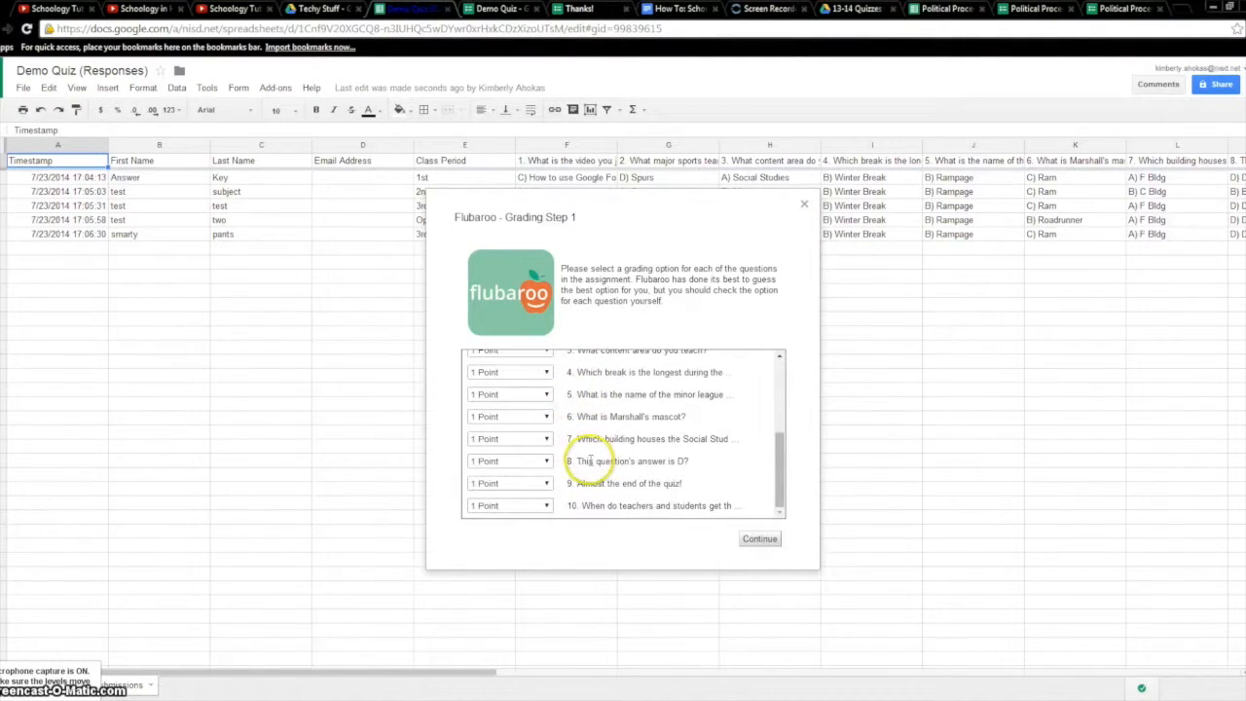
pyautogui.click(549, 506)
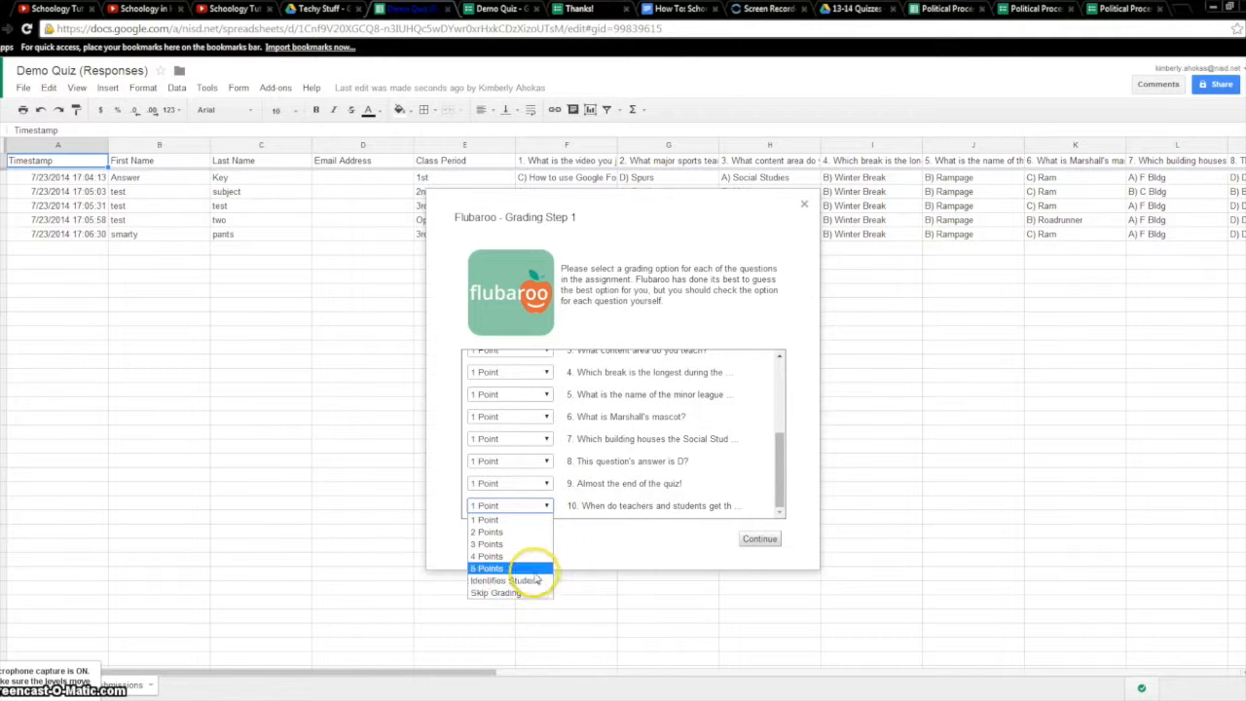
pyautogui.click(548, 507)
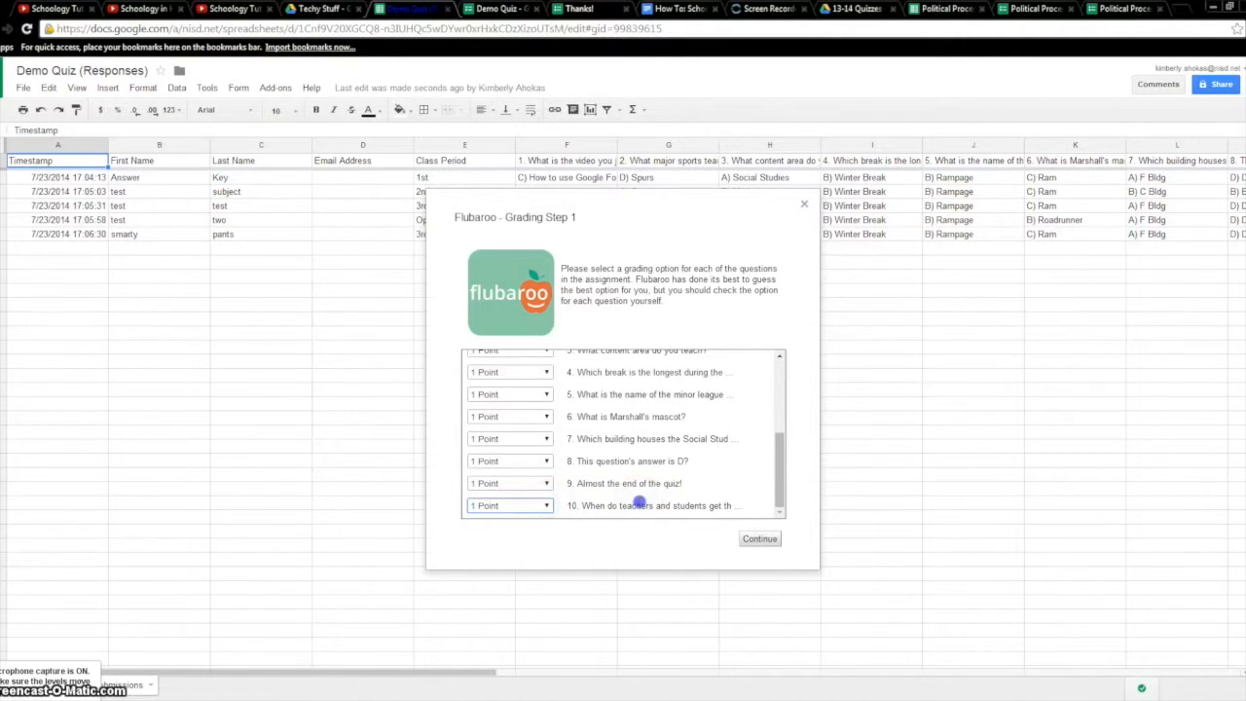
pyautogui.click(778, 549)
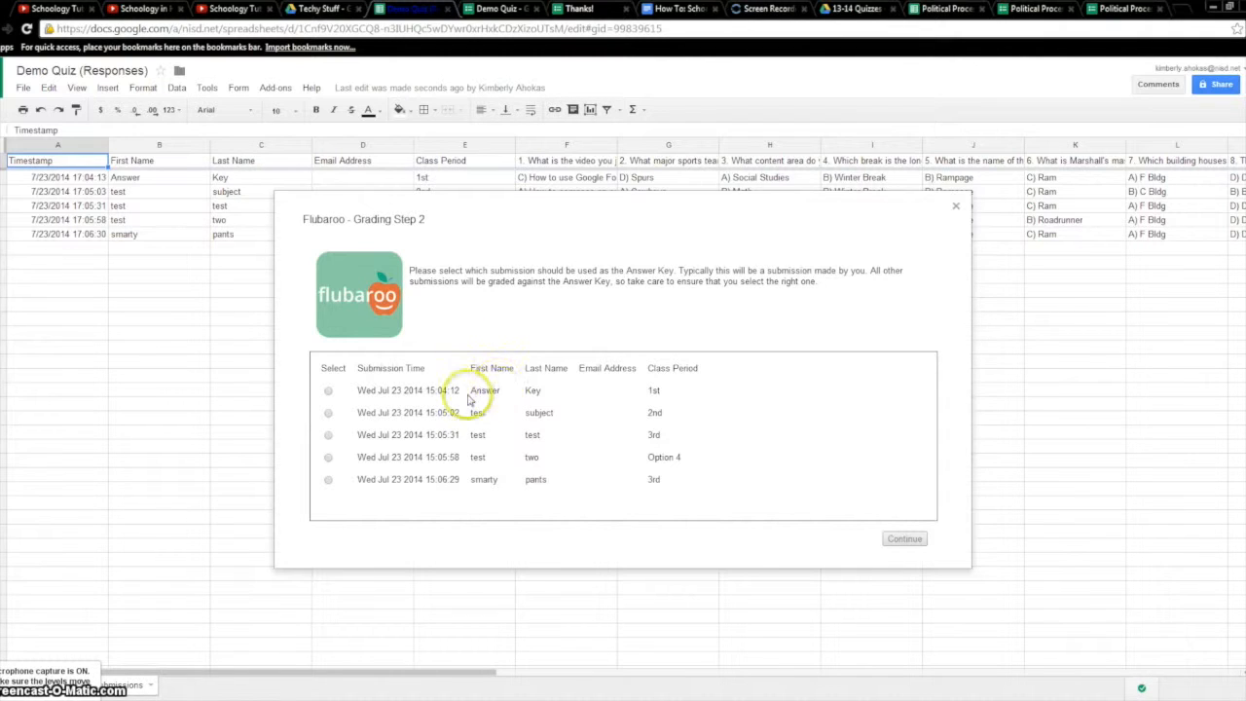
# Choose the Answer/Key submission as the answer key and run the grading
pyautogui.click(327, 390)
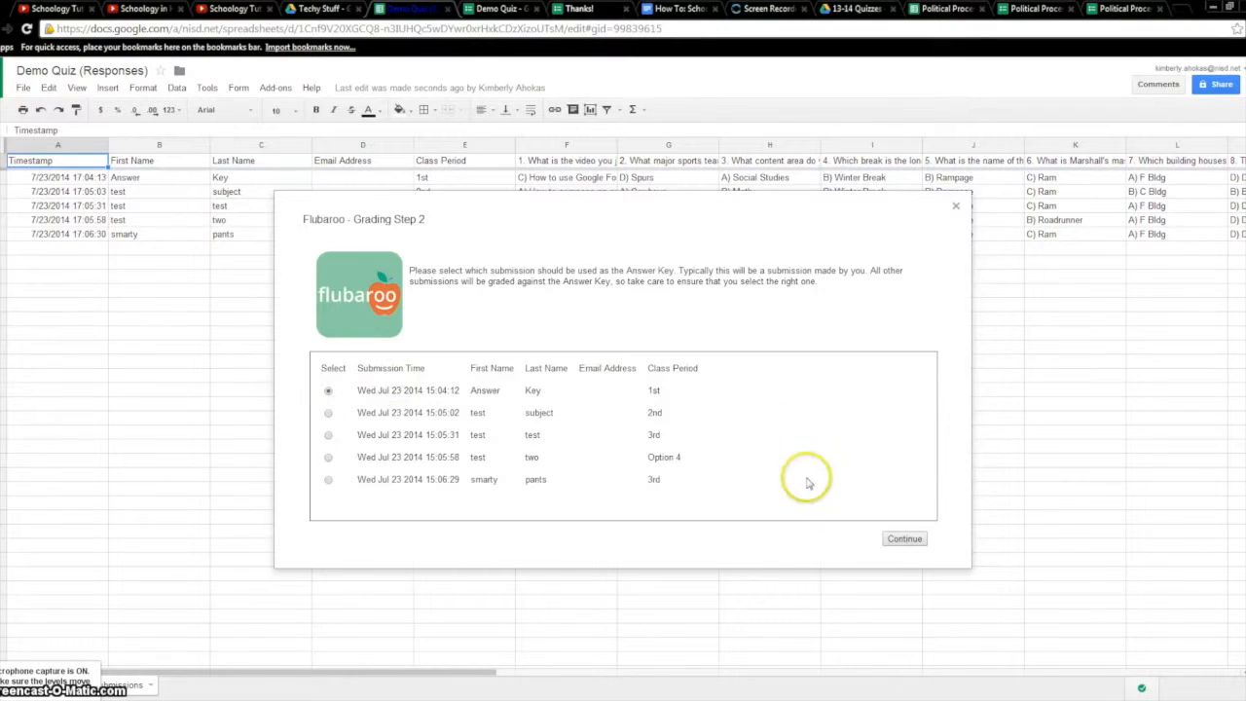
pyautogui.click(904, 539)
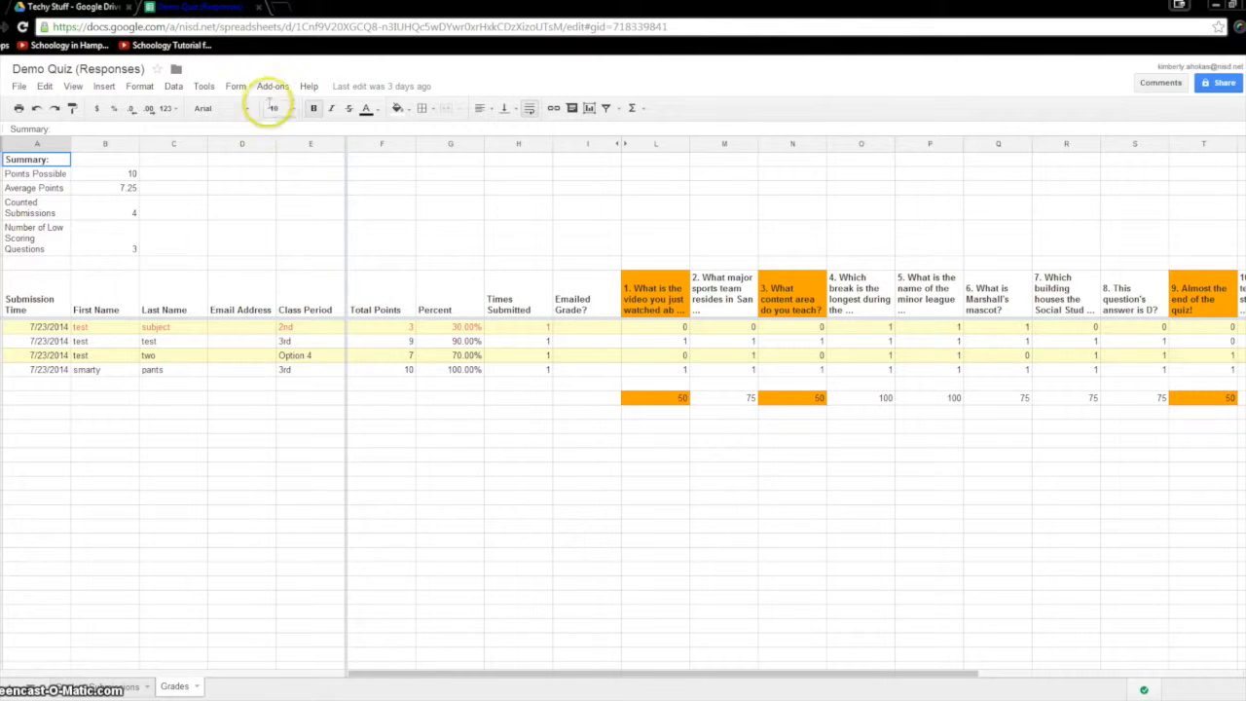
# Open Flubaroo's Email Grades with Email Address as the address question and the answer key unchecked
pyautogui.click(274, 87)
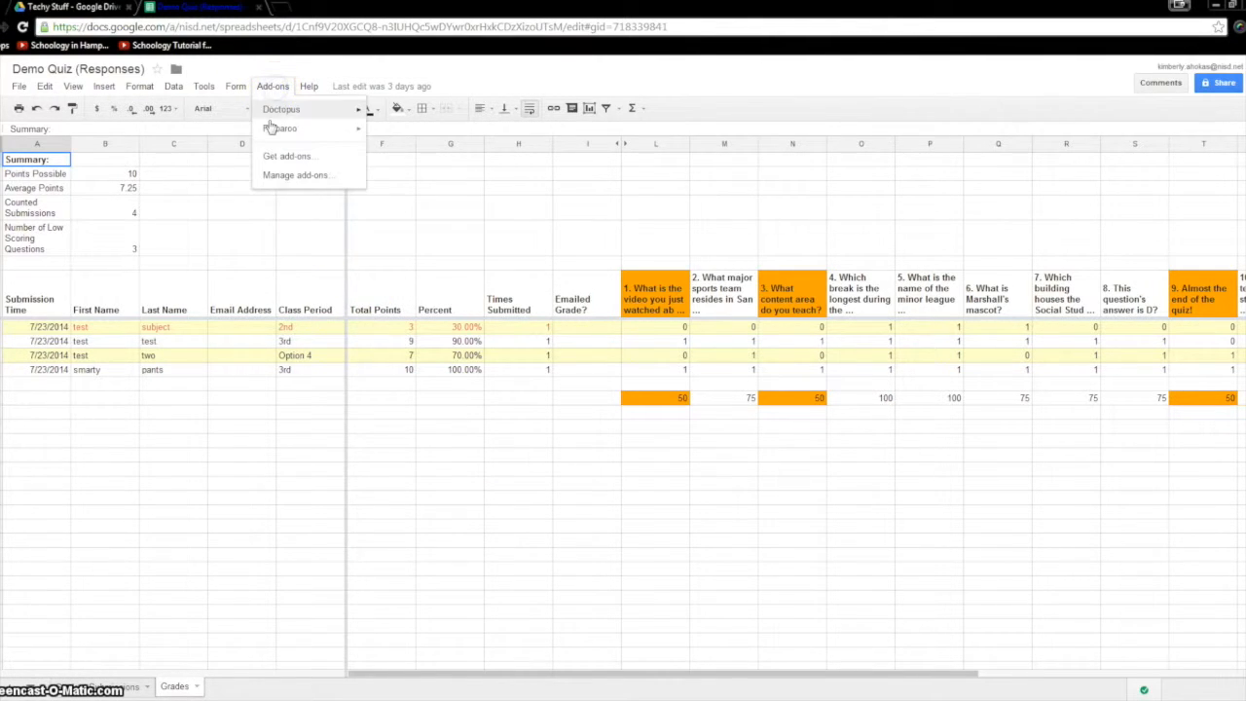
pyautogui.moveTo(292, 129)
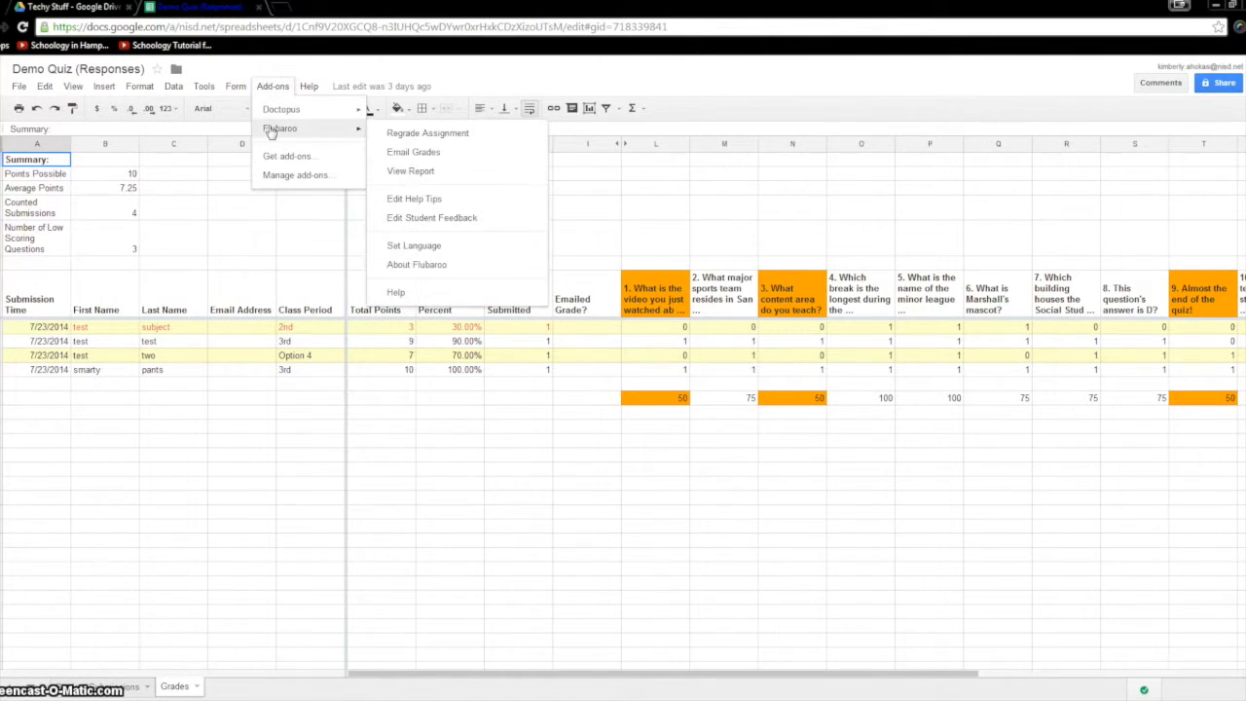
pyautogui.click(463, 158)
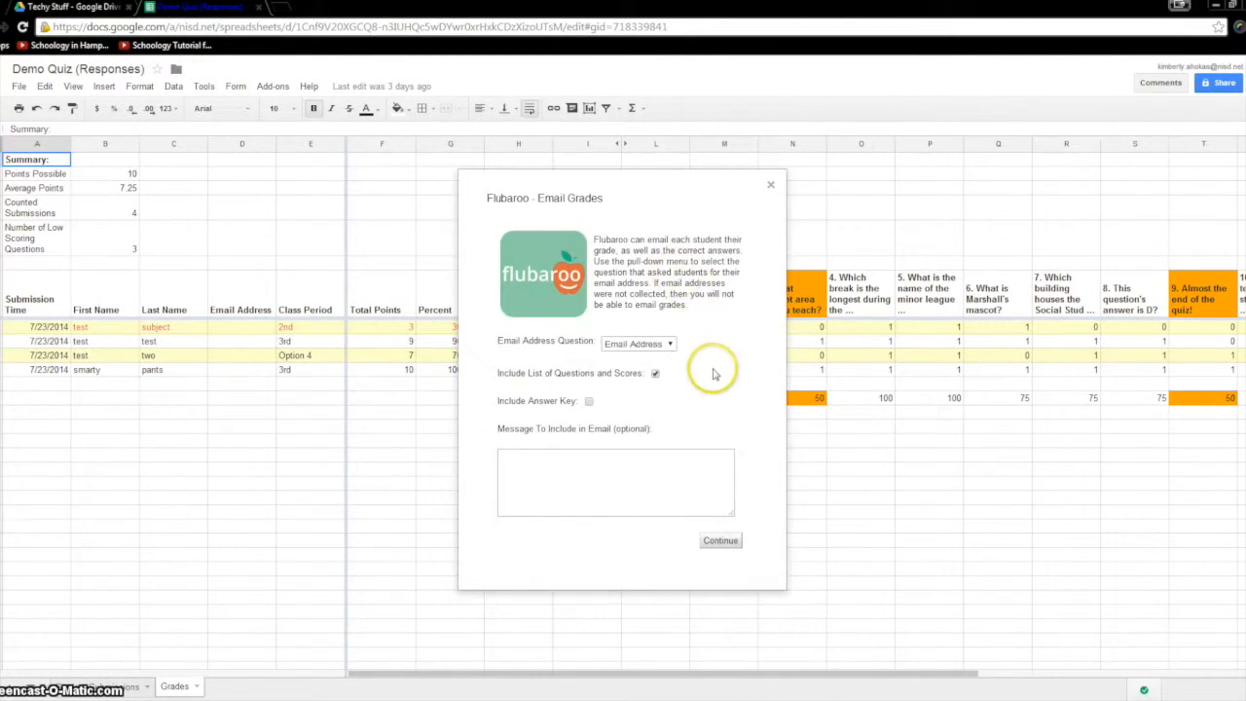
pyautogui.click(670, 343)
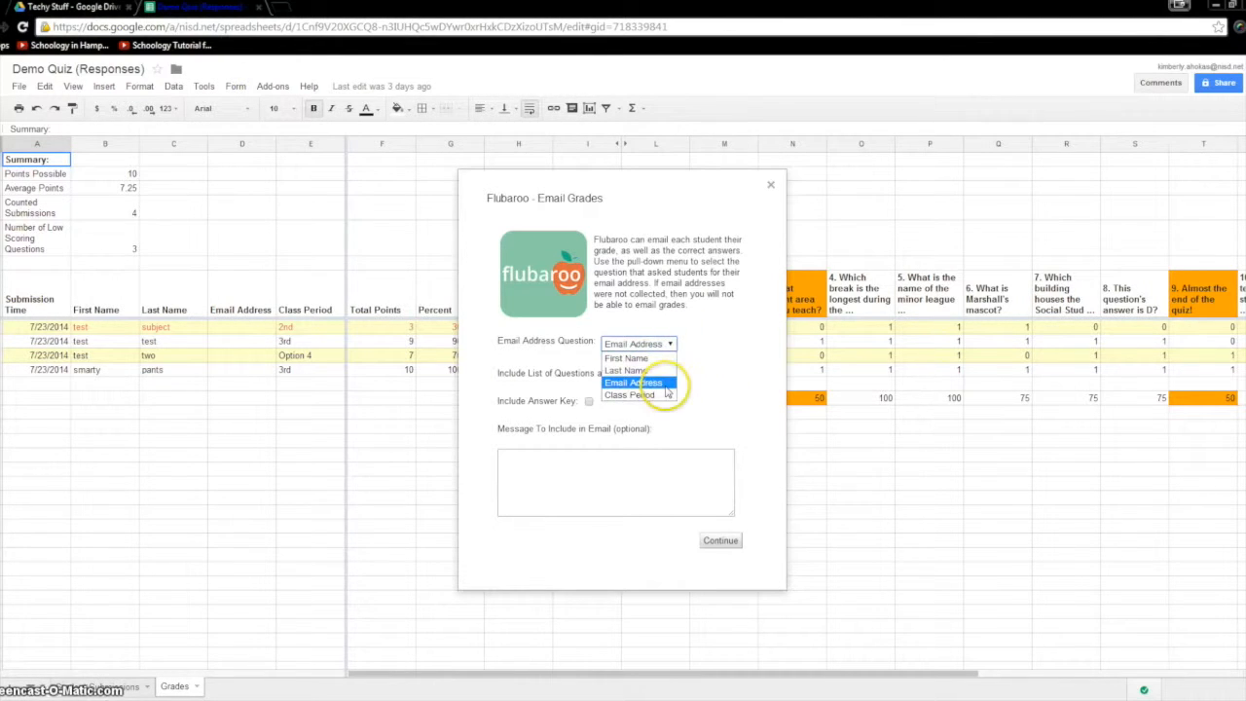
pyautogui.click(667, 387)
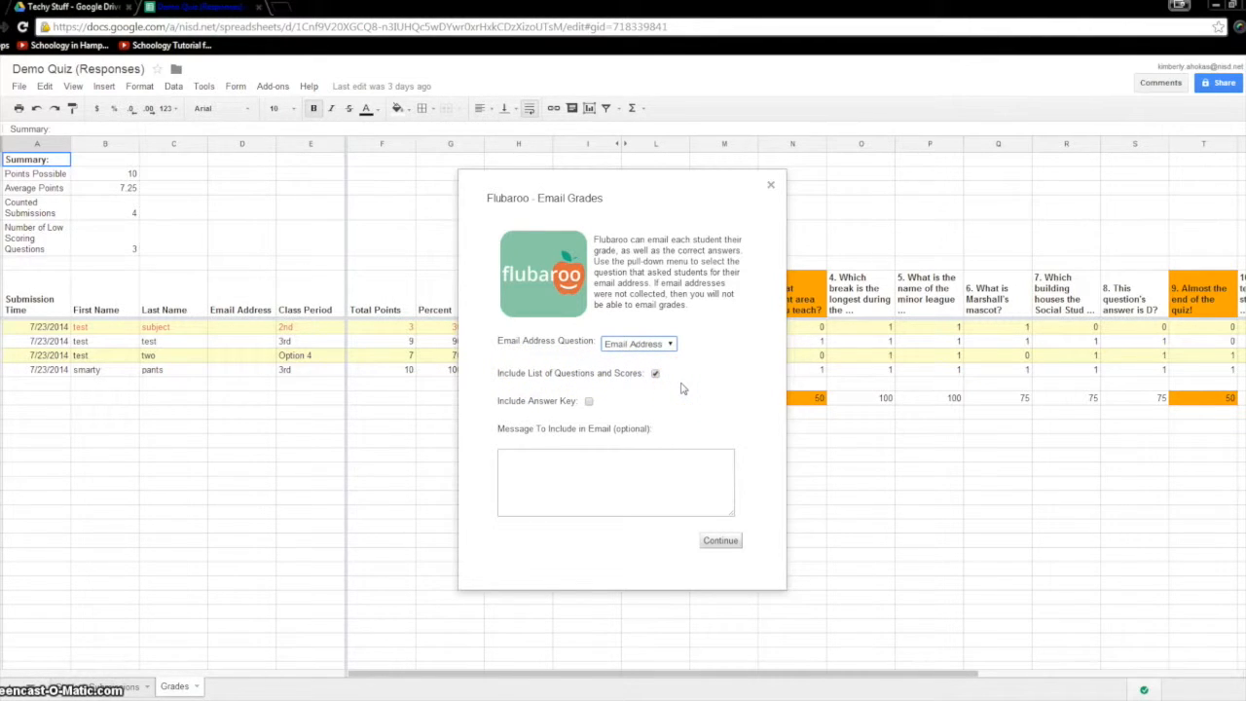
pyautogui.click(588, 412)
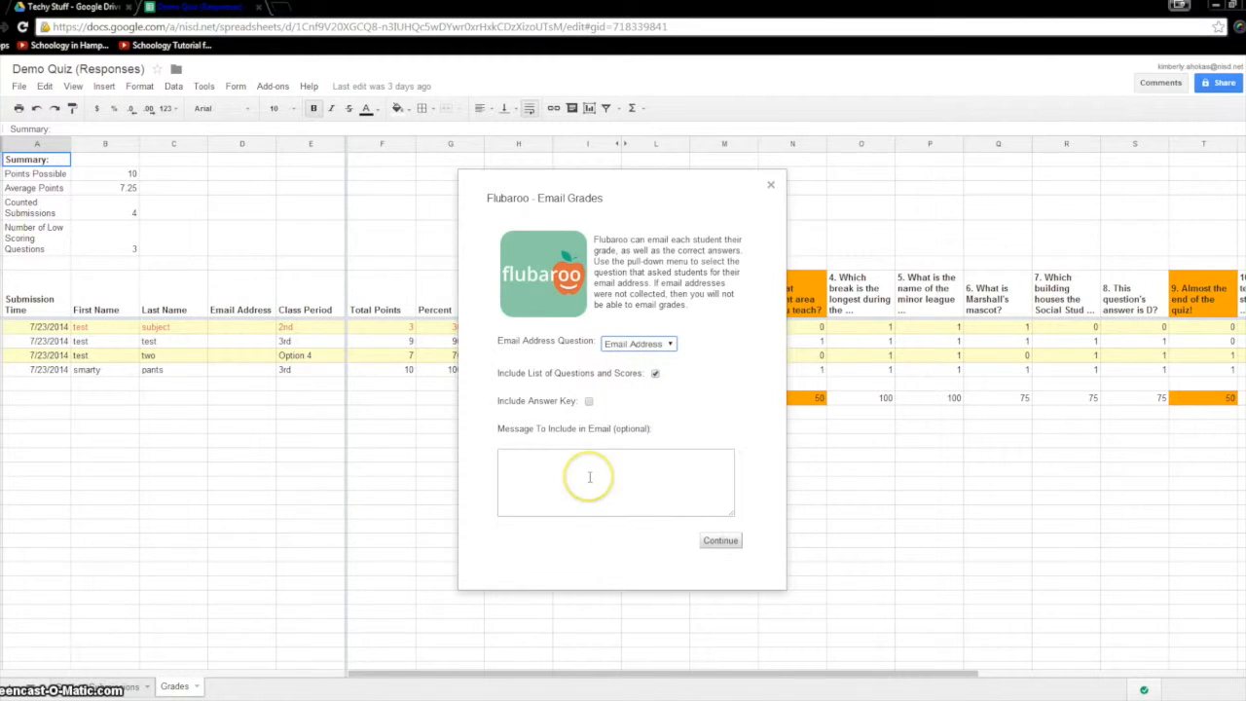
# Paste a tutoring invitation note, send the grade emails, and dismiss the no-grades-sent notice
pyautogui.click(514, 494)
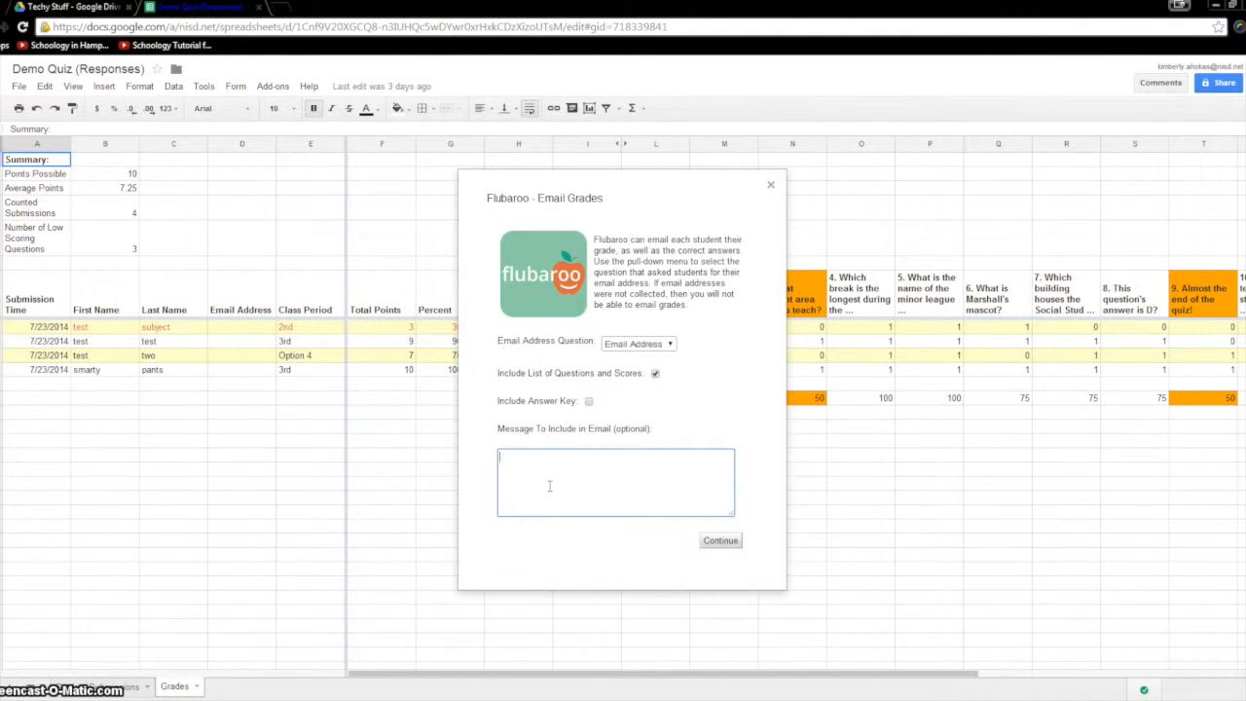
pyautogui.write('Here are your quiz results.  Come in for tutoring if you want to do corrections.')
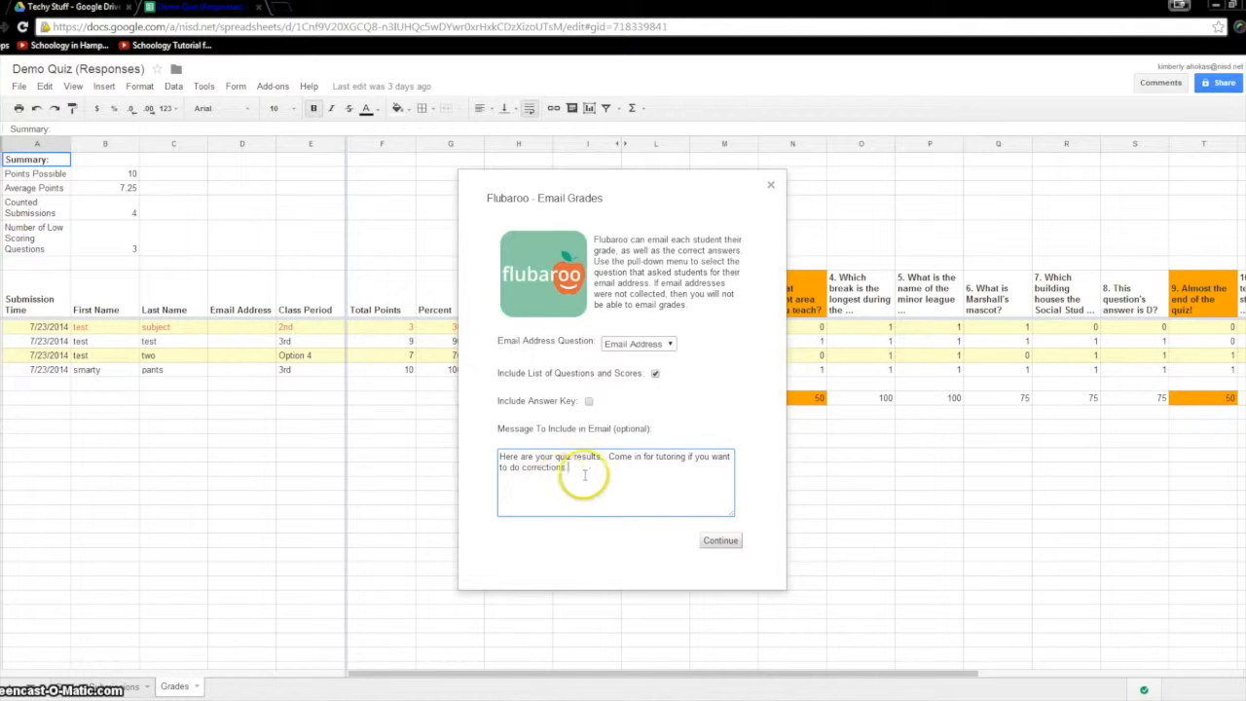
pyautogui.click(730, 545)
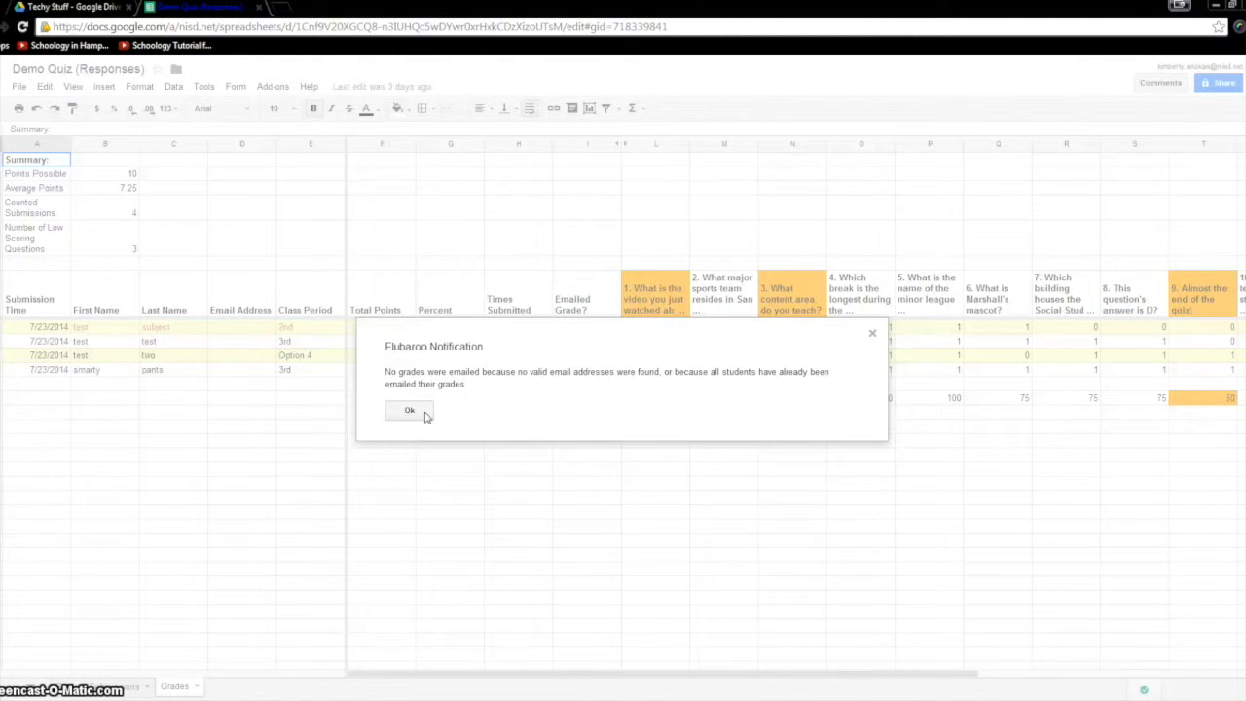
pyautogui.click(409, 410)
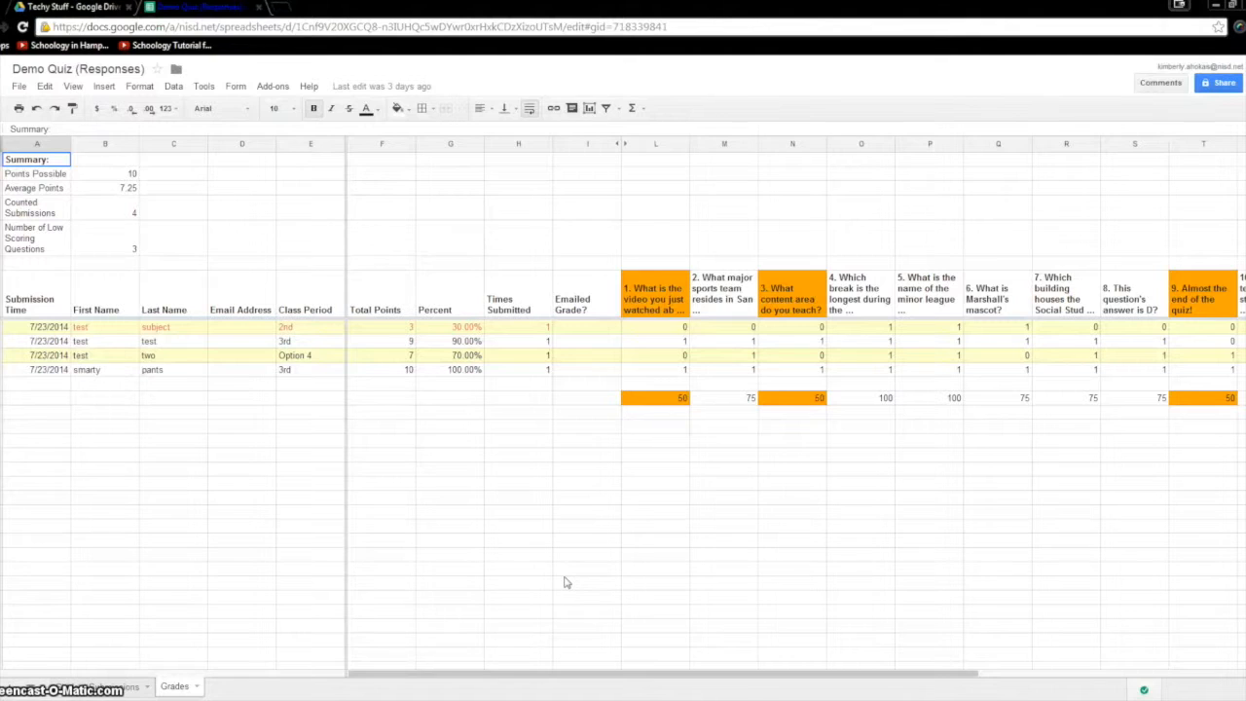